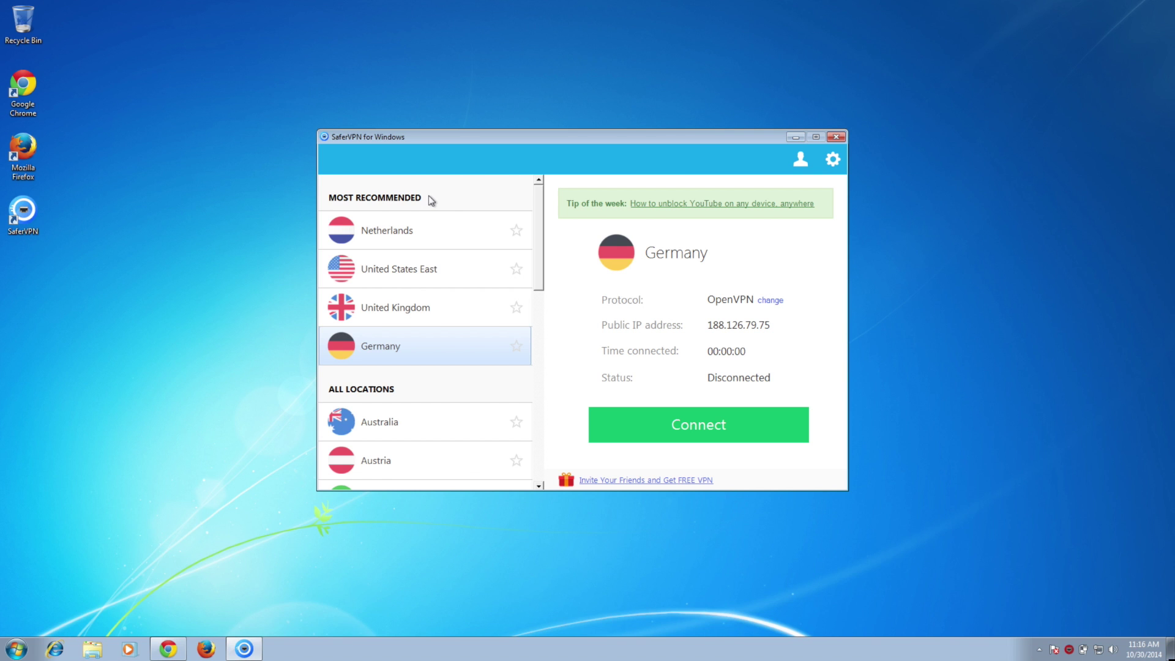
- Star Netherlands as a favorite and select United Kingdom as the server location
{"action": "left_click", "coordinate": [516, 230]}
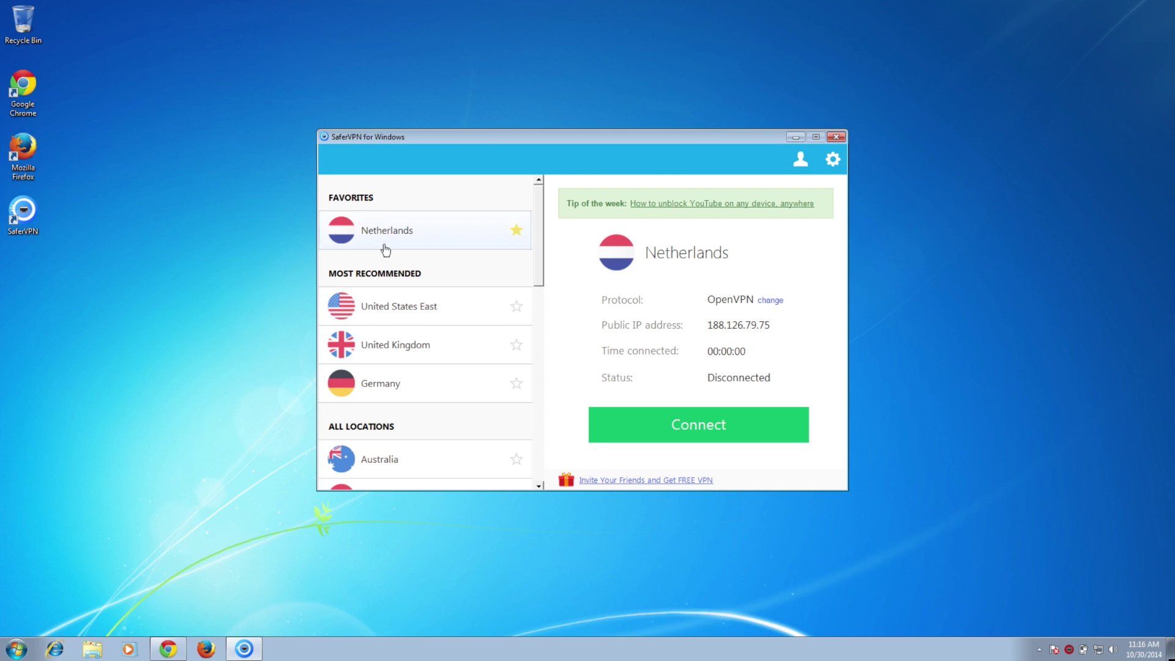
{"action": "left_click", "coordinate": [391, 347]}
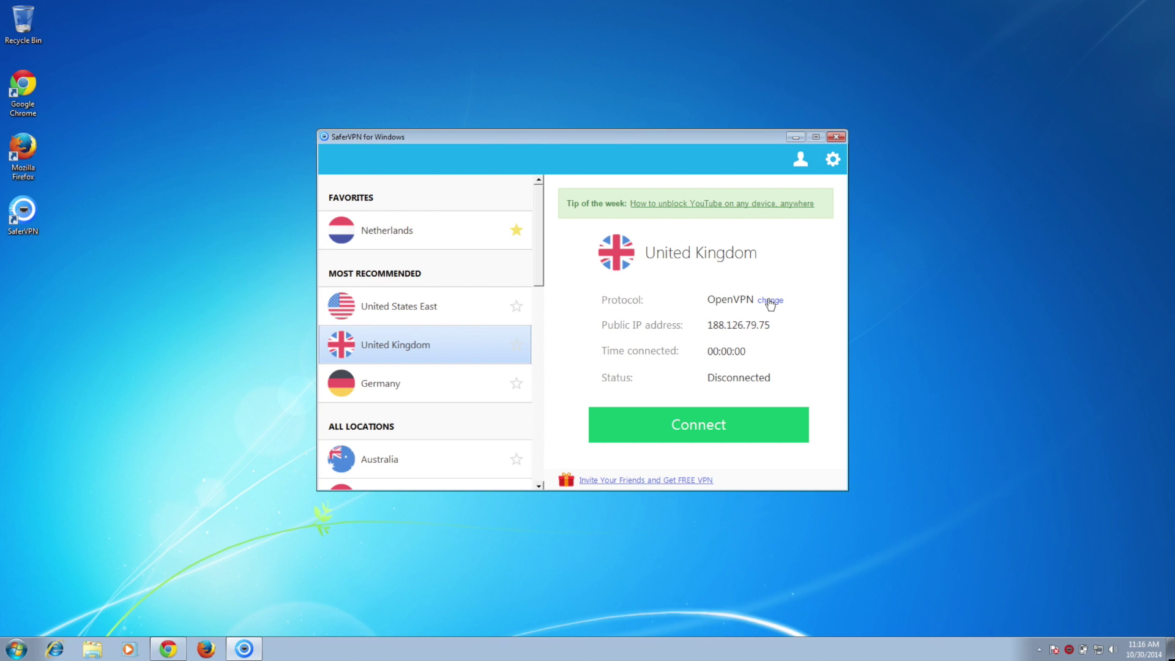
- Change the VPN protocol setting from OpenVPN to Automatic and apply it
{"action": "left_click", "coordinate": [769, 300]}
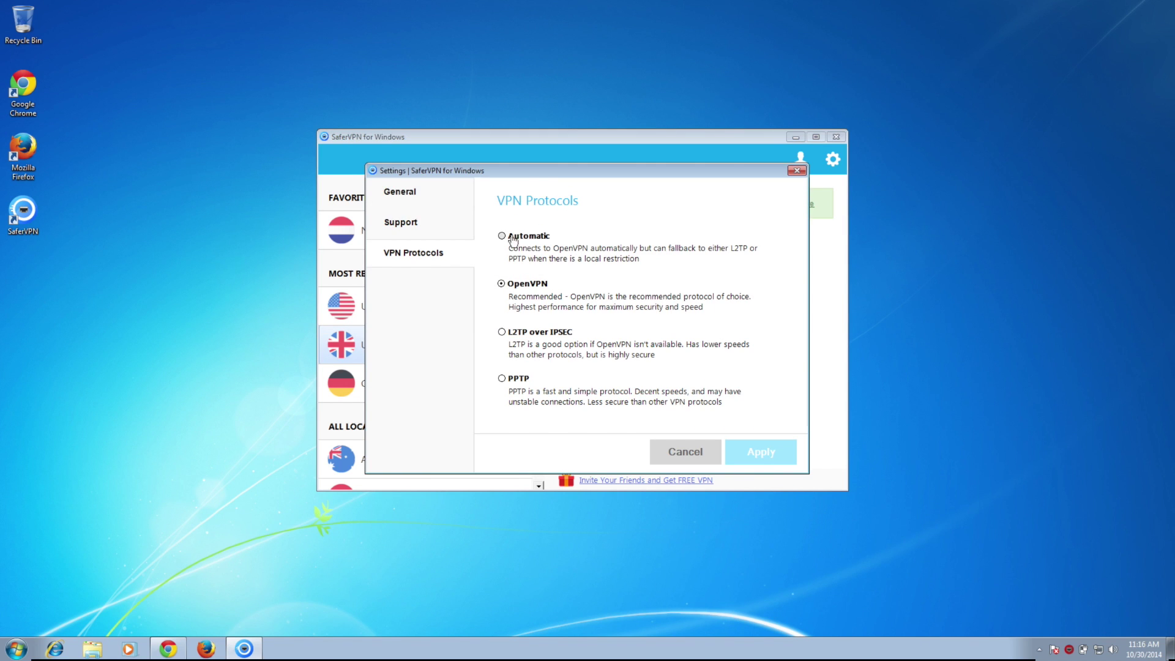
{"action": "left_click", "coordinate": [512, 238]}
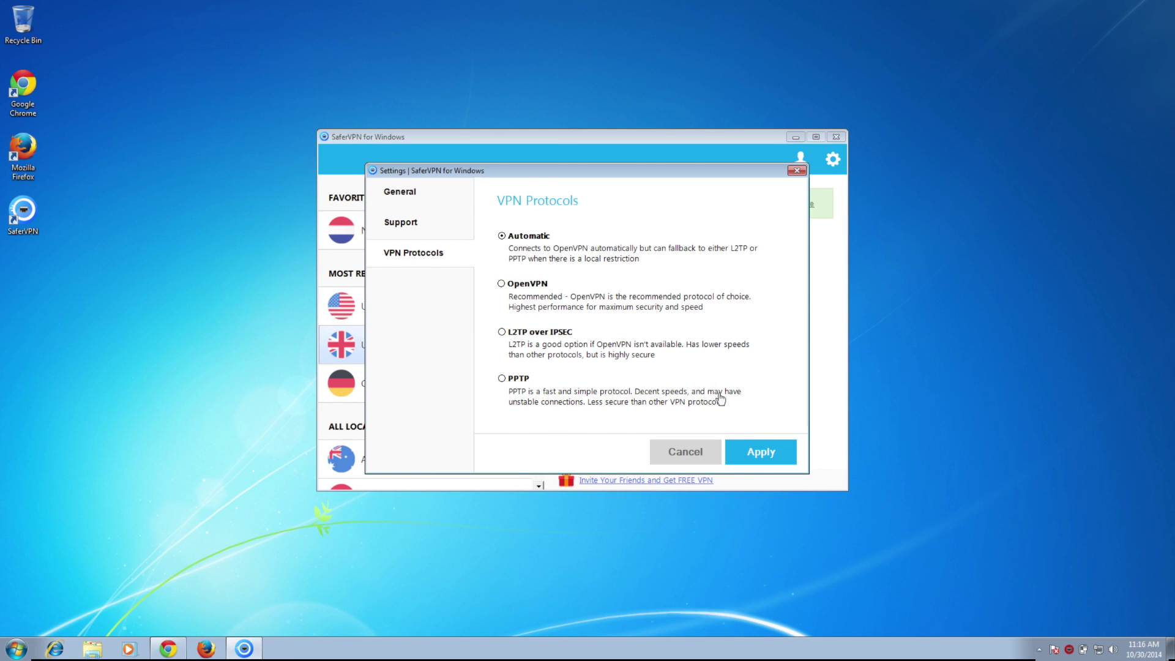
{"action": "left_click", "coordinate": [759, 452]}
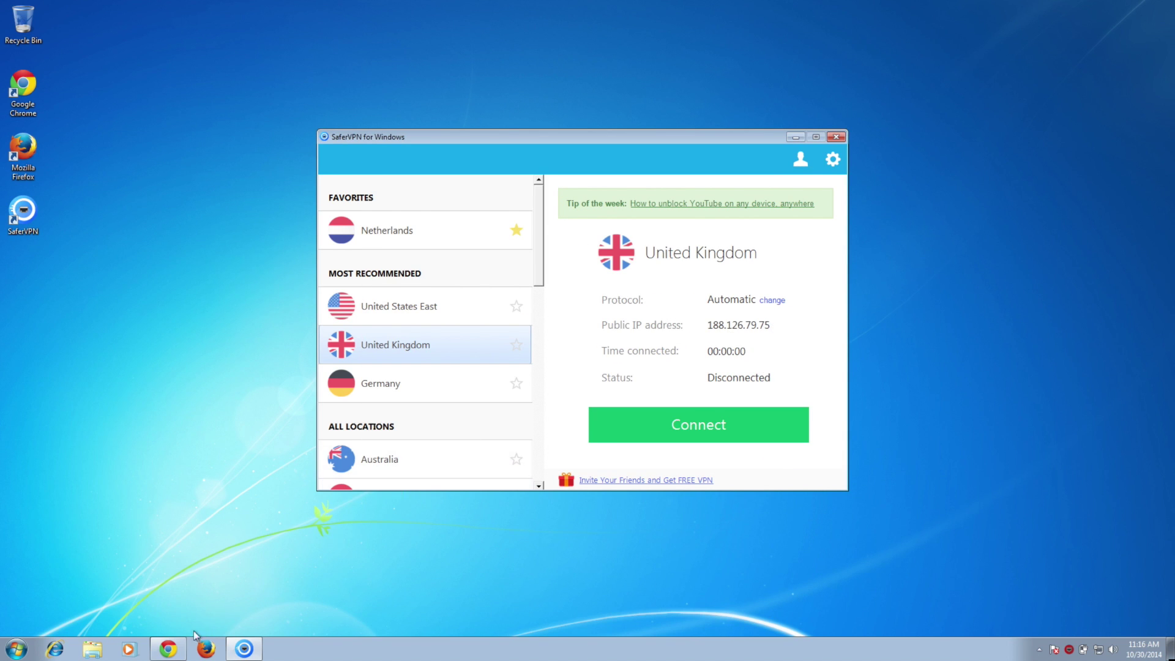
- Load whatismyipaddress.com in Chrome, showing the pre-VPN IP 188.126.79.75 in Sweden
{"action": "left_click", "coordinate": [172, 651]}
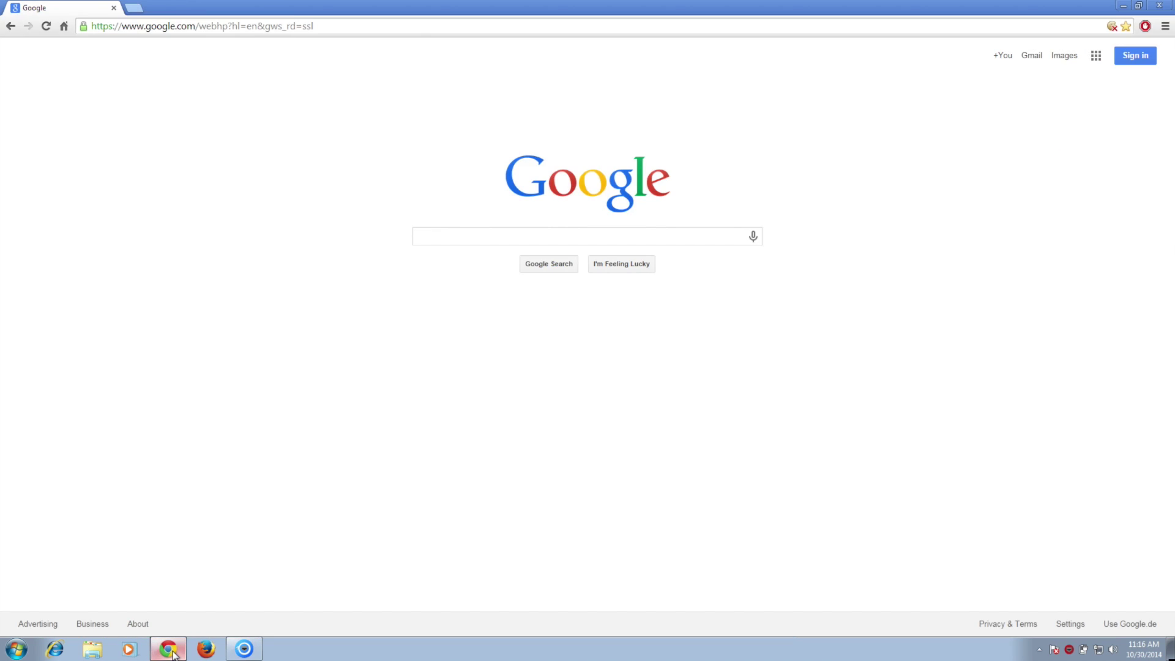
{"action": "left_click", "coordinate": [433, 27]}
{"action": "type", "text": "whatismyipaddress.com"}
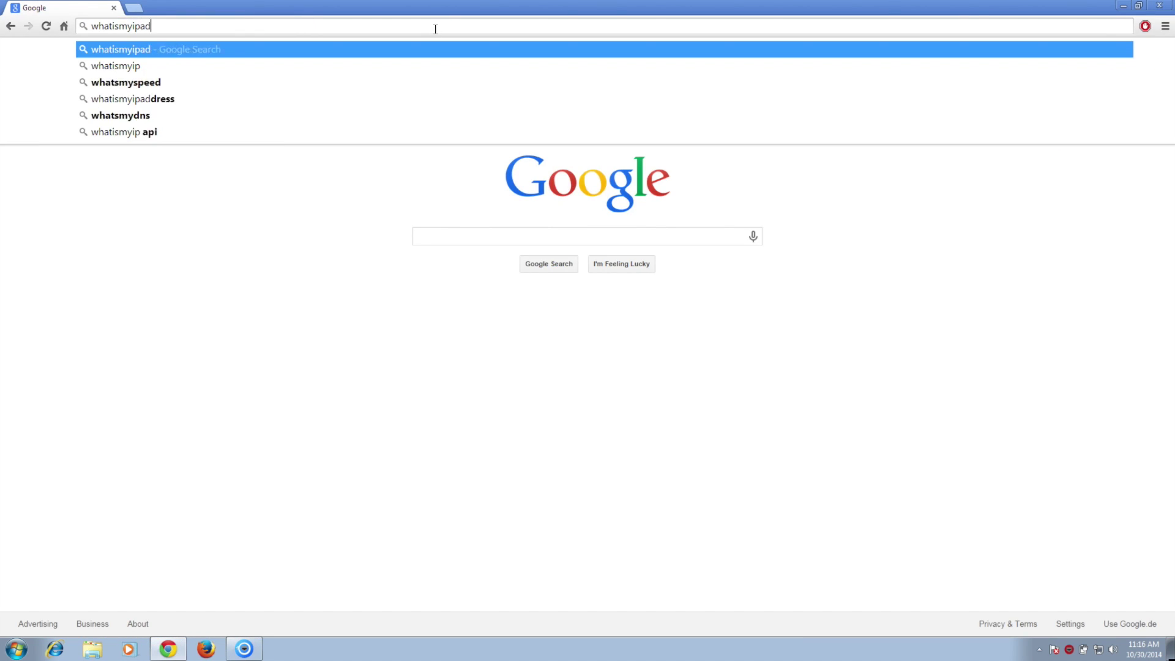
{"action": "key", "text": "Return"}
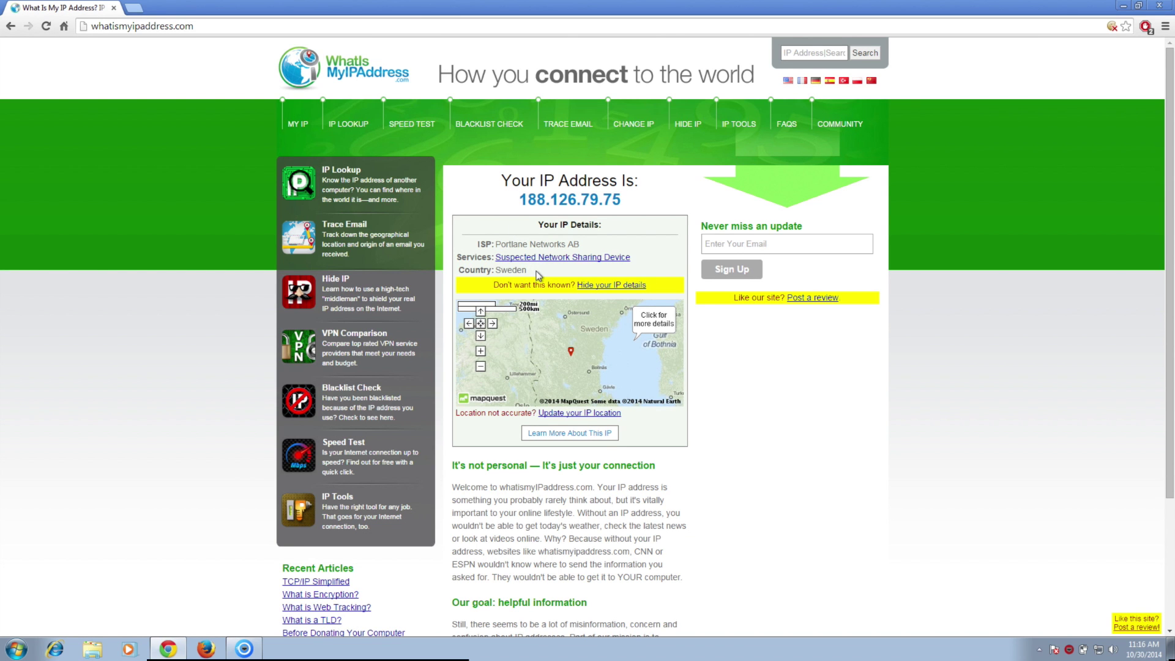
- Connect SaferVPN to the United Kingdom server, then restore the IP-checking page
{"action": "left_click", "coordinate": [1130, 5]}
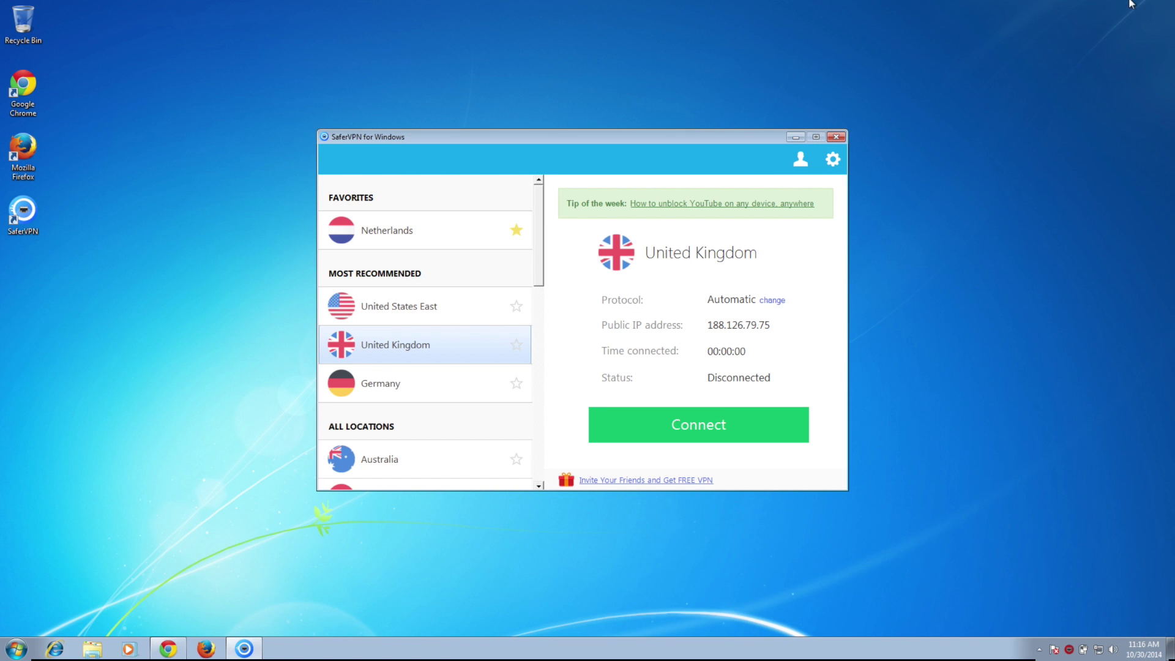
{"action": "left_click", "coordinate": [662, 427]}
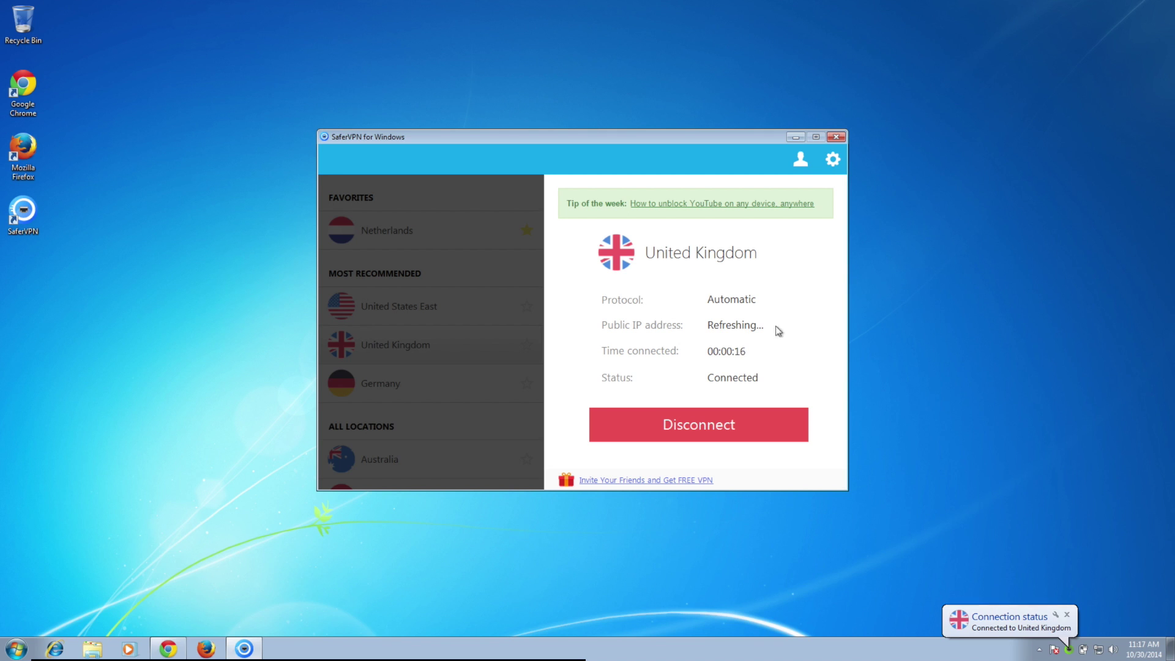
{"action": "left_click", "coordinate": [165, 650]}
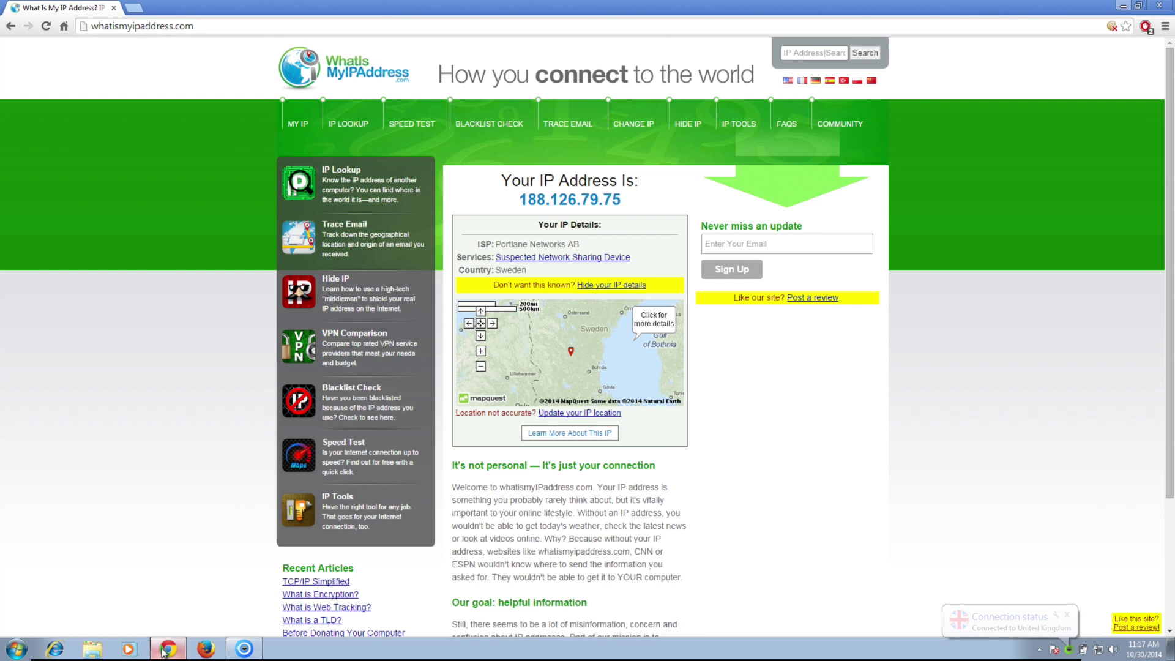
- Reload the IP page to confirm 91.109.243.16 in the United Kingdom, then minimize Chrome
{"action": "left_click", "coordinate": [48, 31]}
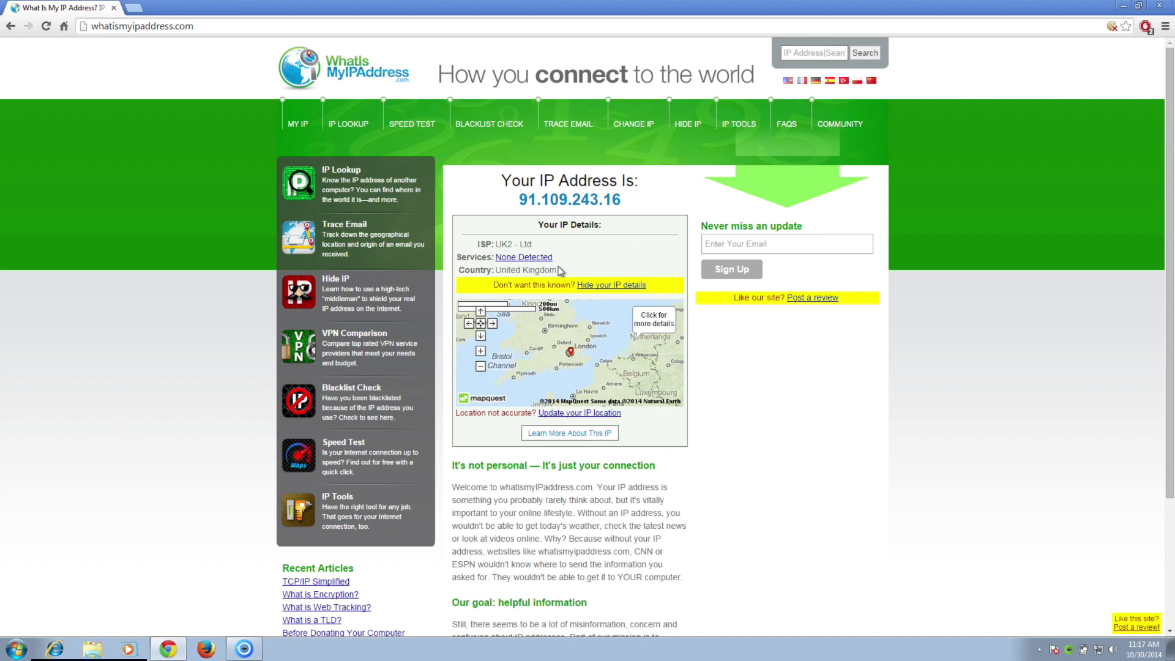
{"action": "left_click", "coordinate": [1123, 5]}
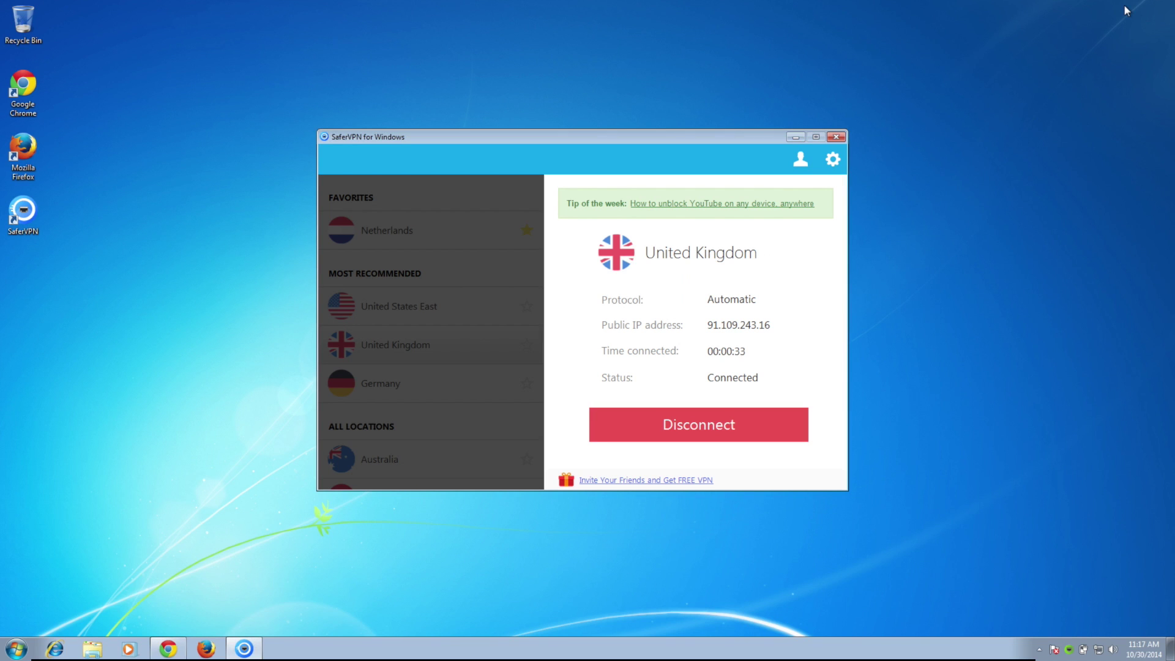
- Disconnect SaferVPN from the United Kingdom server
{"action": "left_click", "coordinate": [698, 426]}
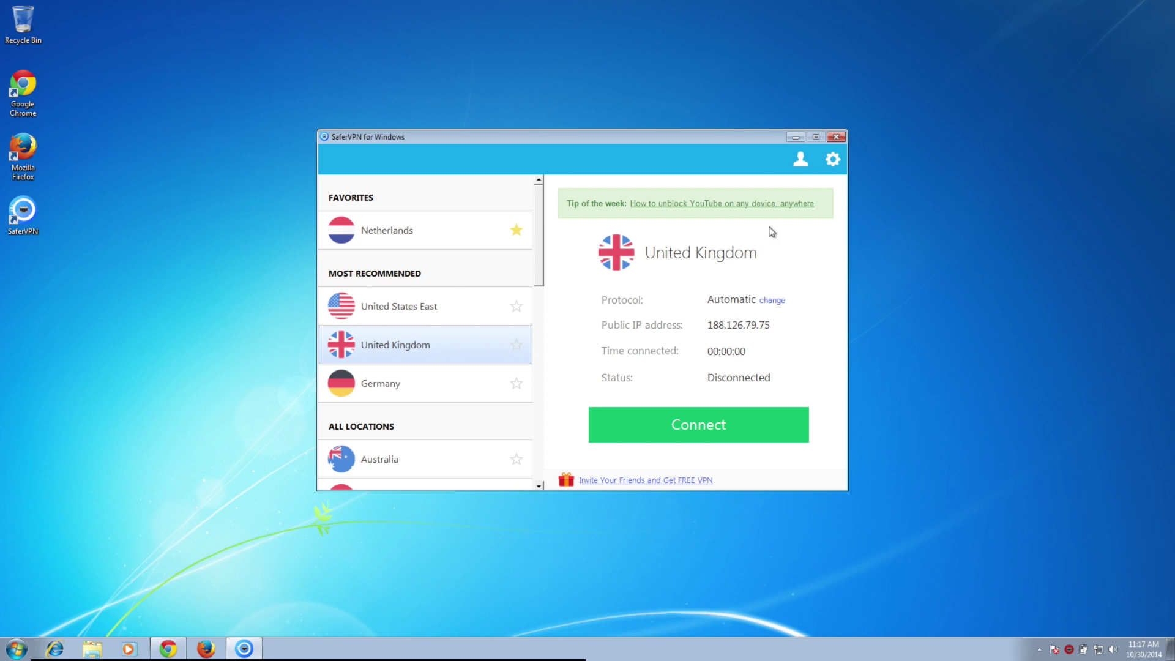
- Tick 'Start on Windows startup' in General settings, then view the Support section
{"action": "left_click", "coordinate": [799, 162]}
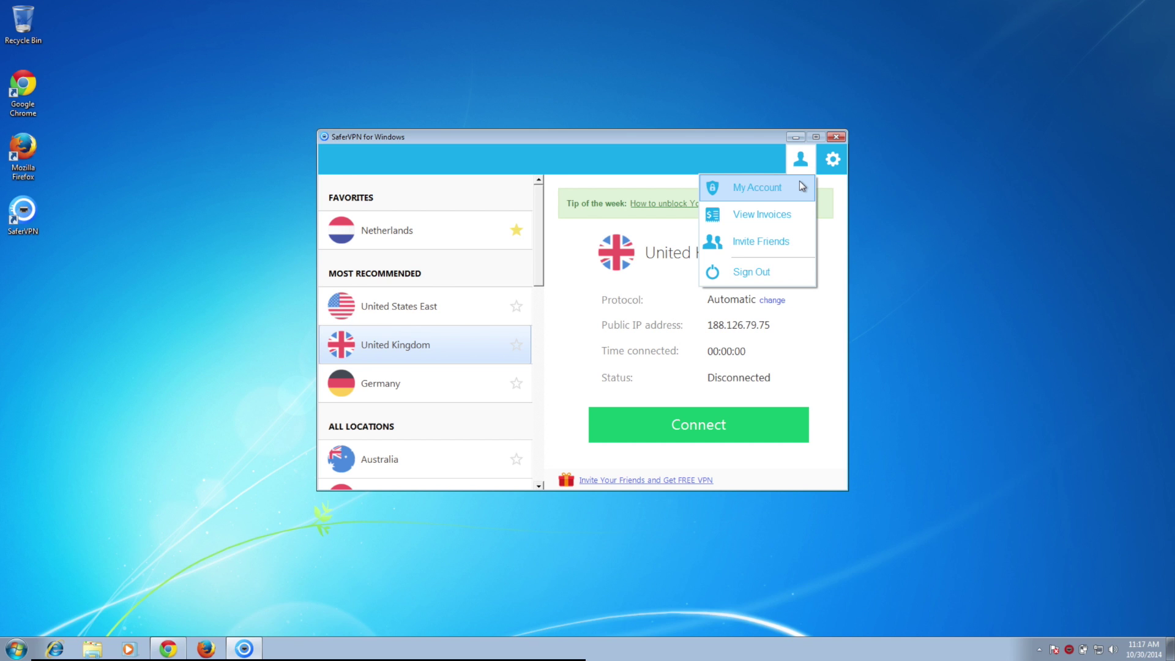
{"action": "left_click", "coordinate": [833, 162]}
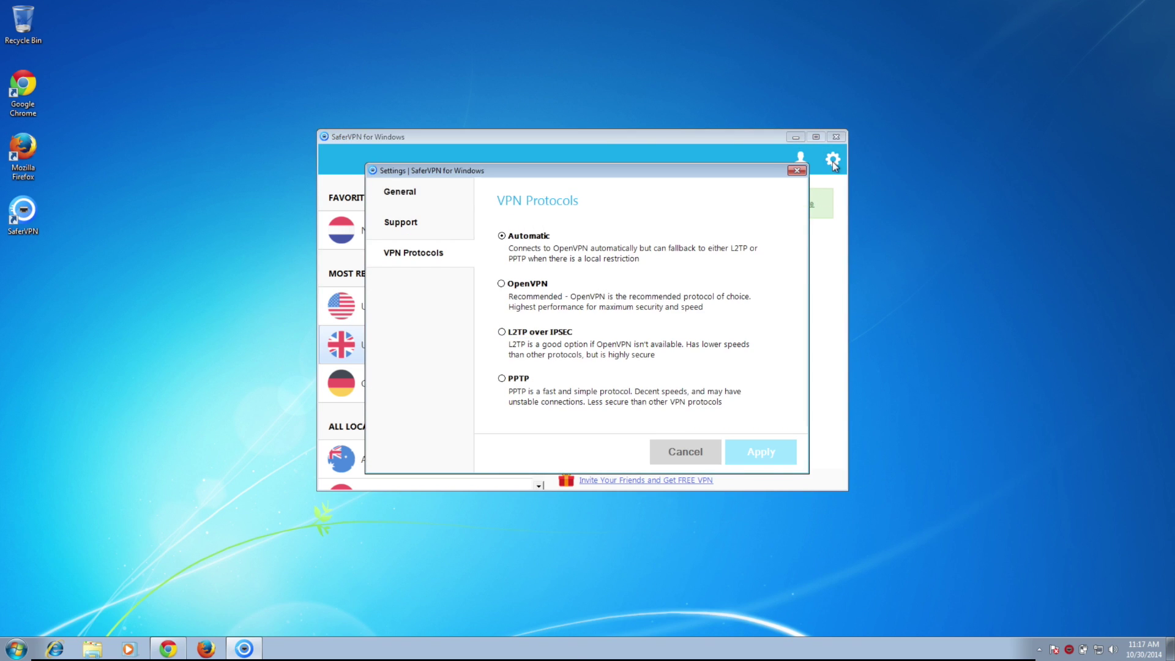
{"action": "left_click", "coordinate": [412, 204]}
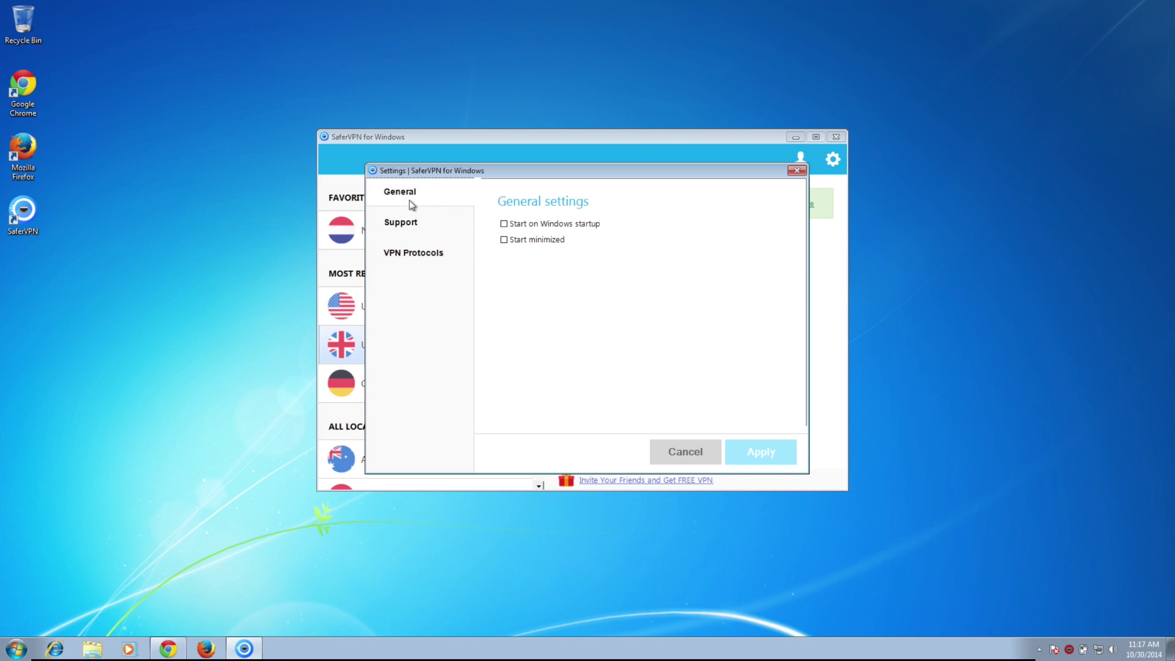
{"action": "left_click", "coordinate": [503, 225]}
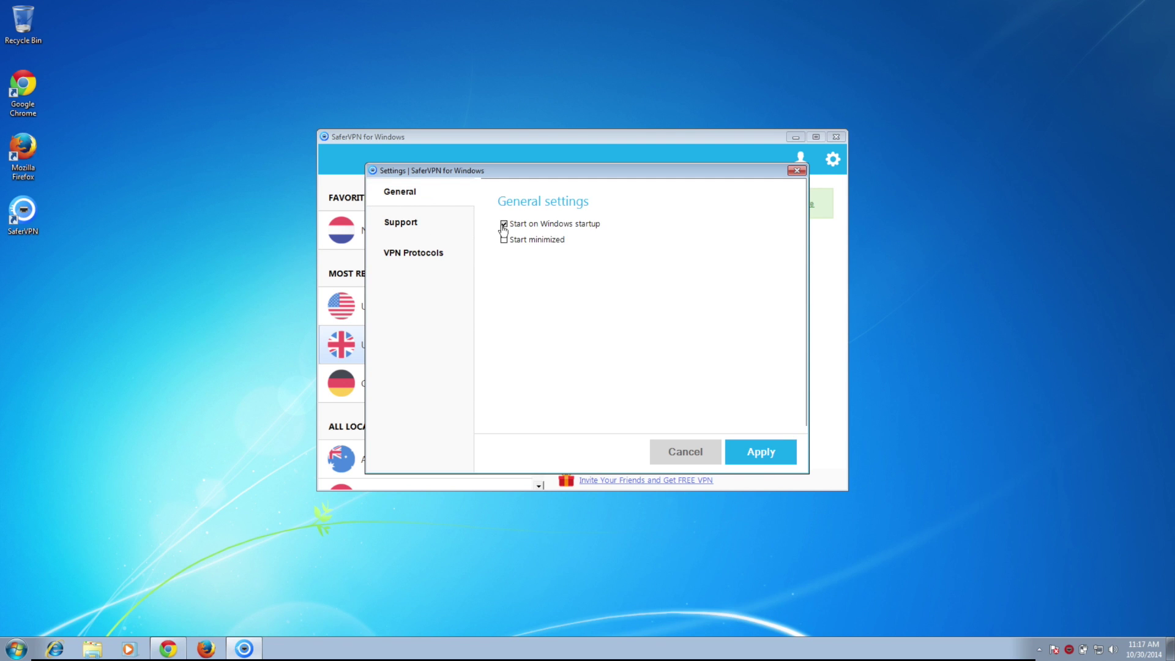
{"action": "left_click", "coordinate": [430, 227]}
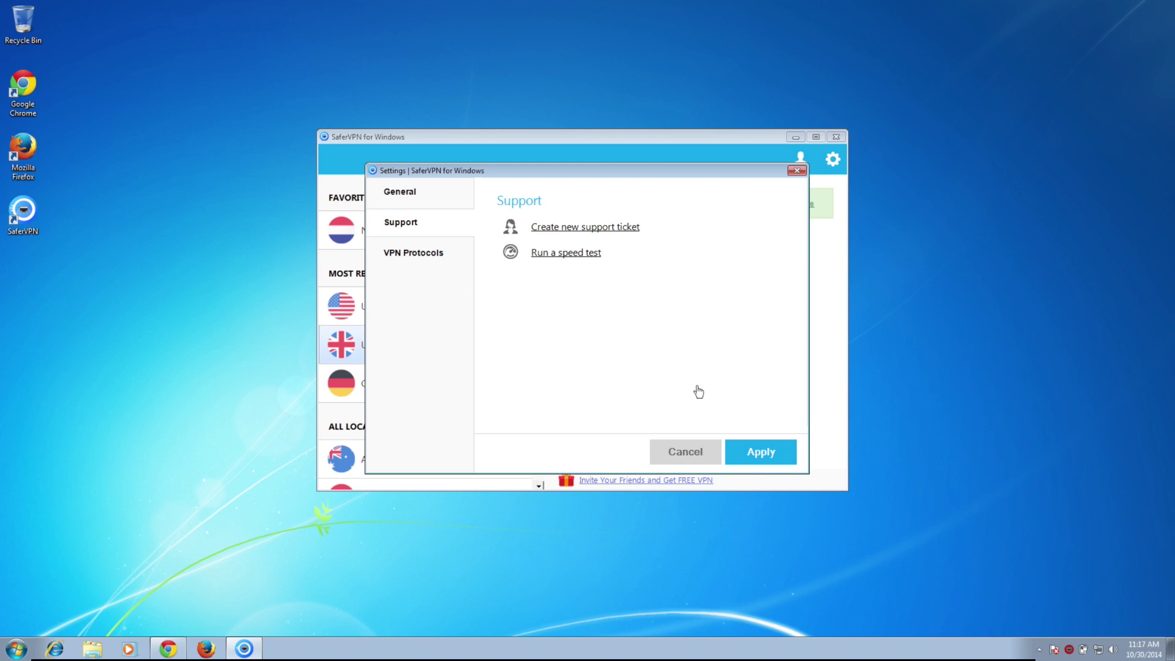
- Apply the startup setting and show the SaferVPN tray icon's quick menu
{"action": "left_click", "coordinate": [758, 447]}
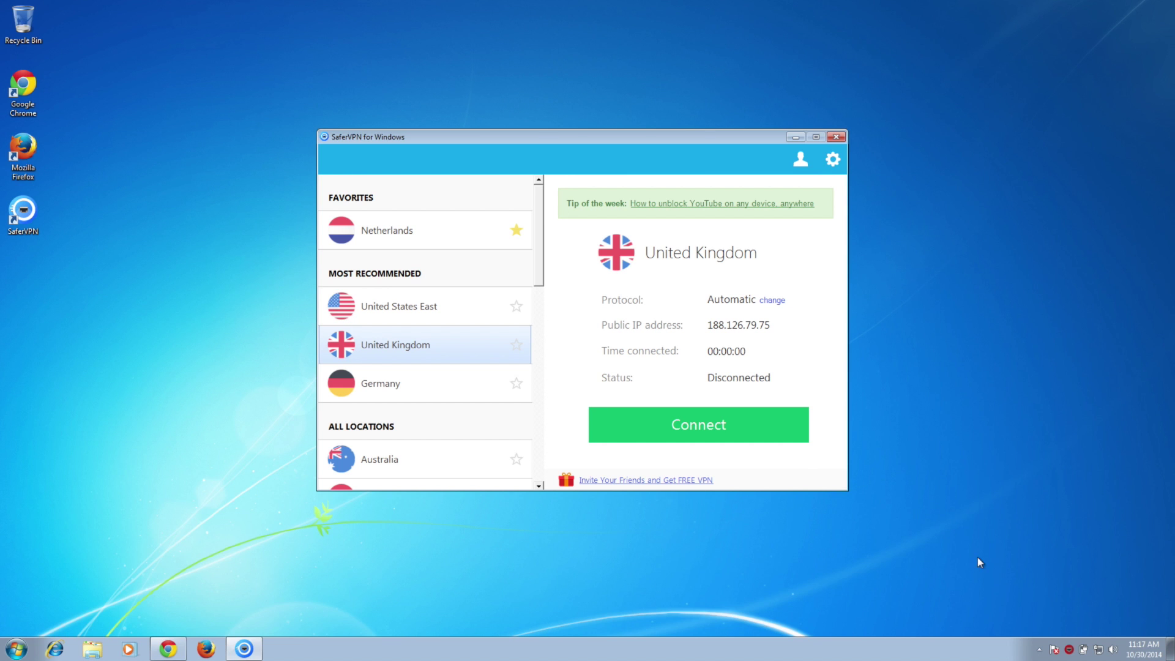
{"action": "right_click", "coordinate": [1064, 650]}
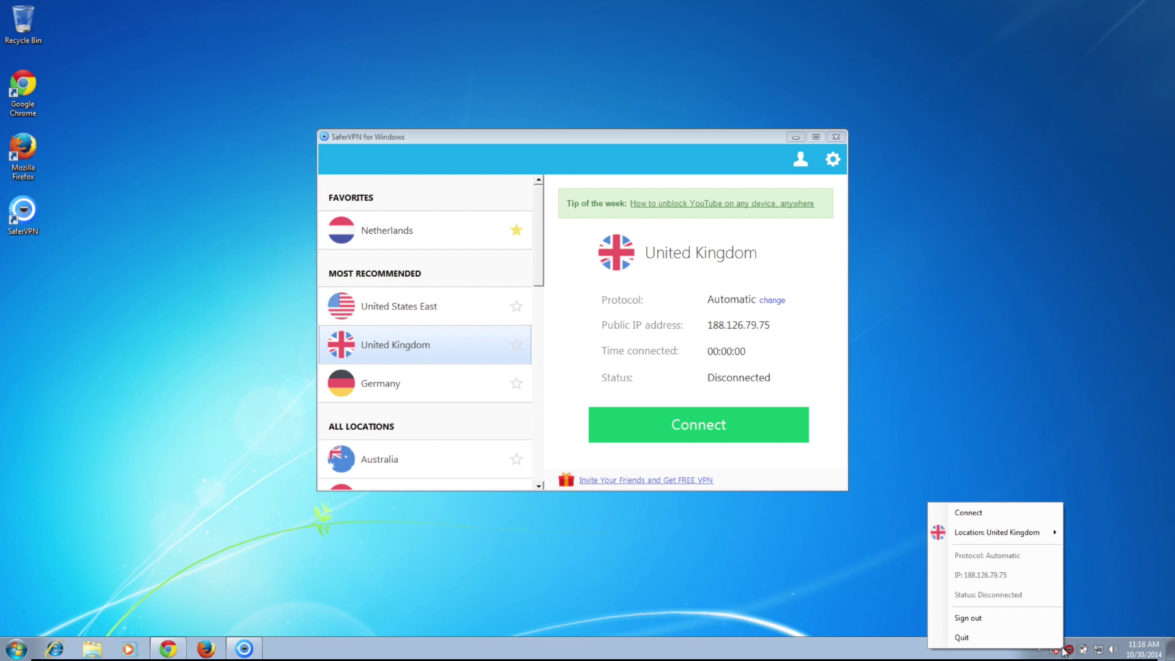